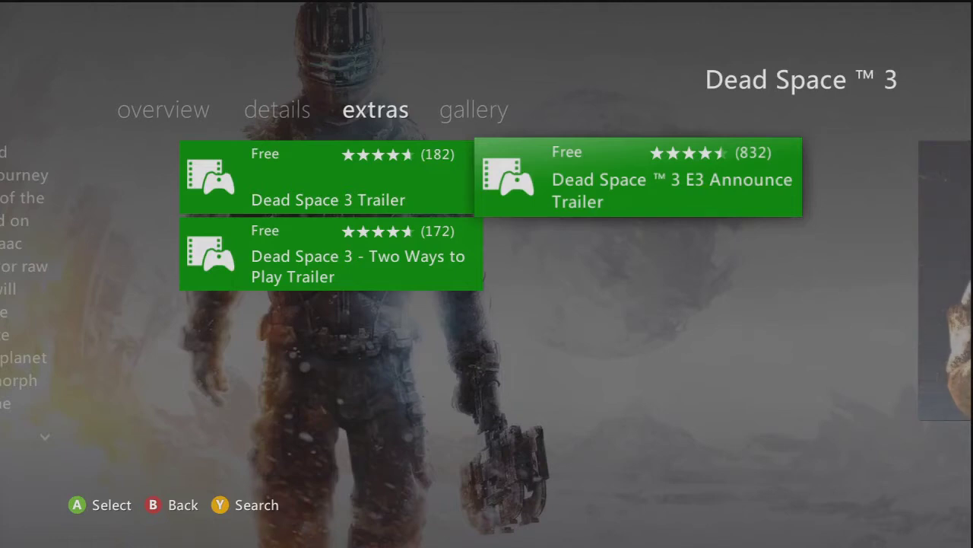
- Browse the Dead Space 3 trailer, details, extras and gallery tabs, then bring up the Xbox Guide
{"action": "key", "text": "Left"}
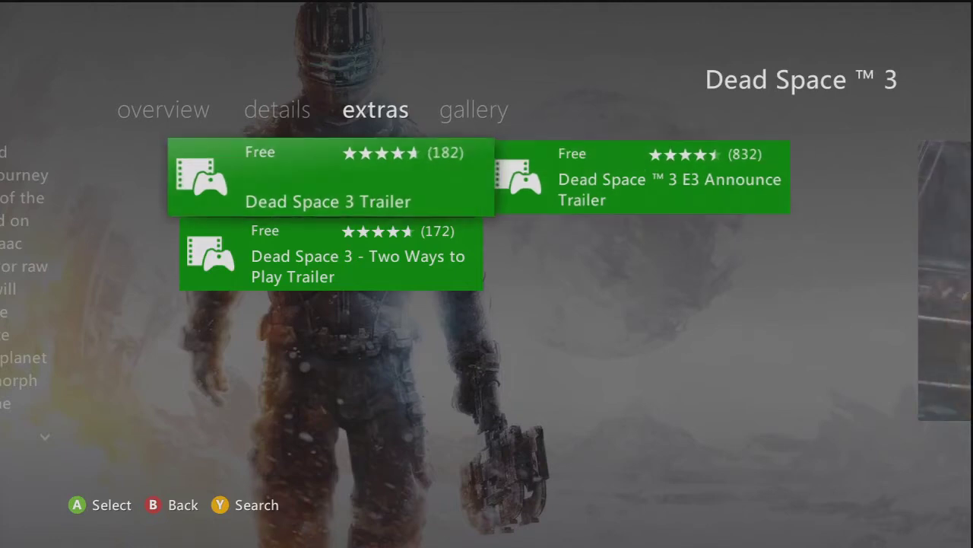
{"action": "key", "text": "Left"}
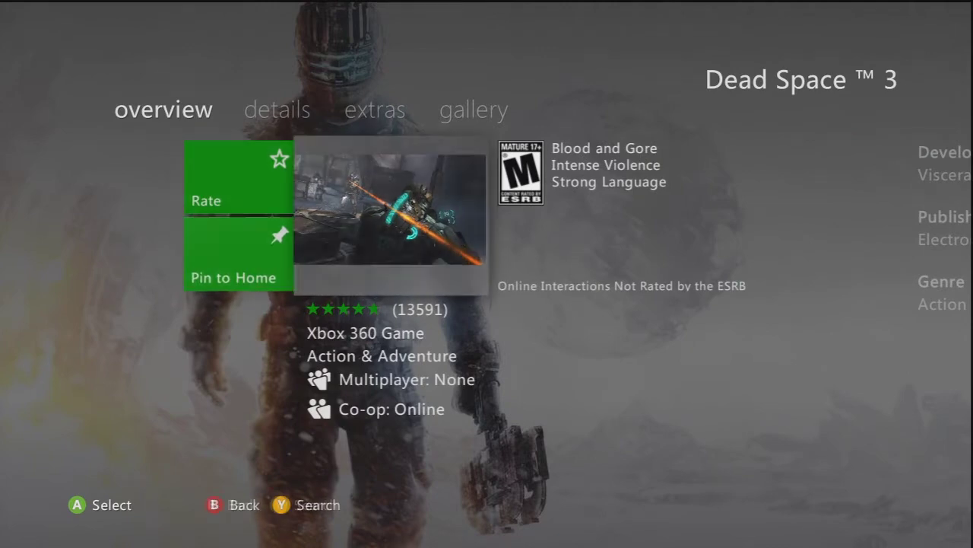
{"action": "key", "text": "Right"}
{"action": "key", "text": "Right"}
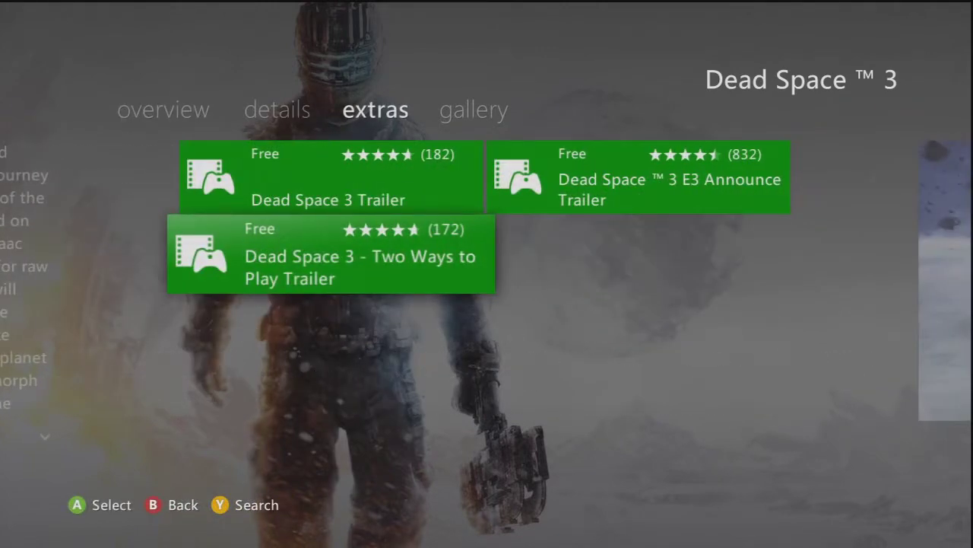
{"action": "key", "text": "Right"}
{"action": "key", "text": "Left"}
{"action": "key", "text": "Right"}
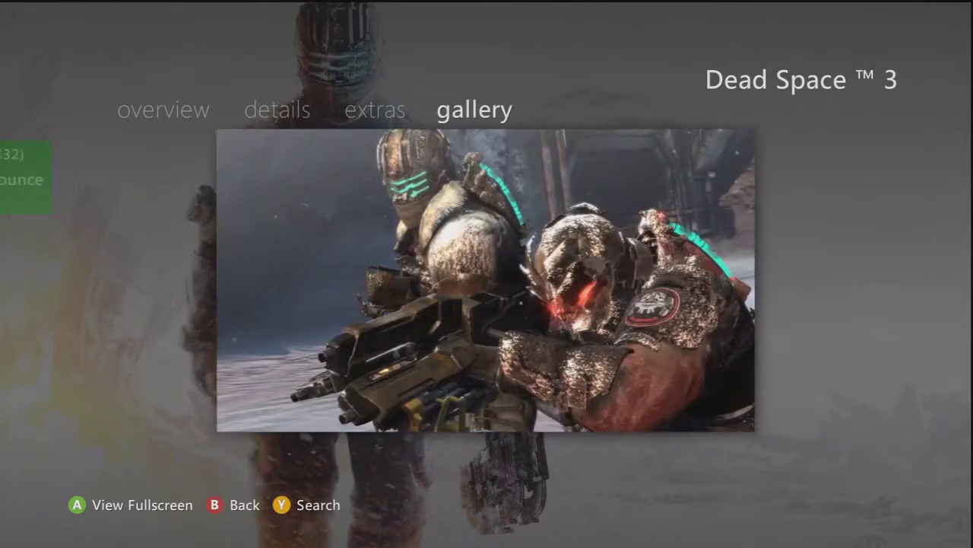
{"action": "key", "text": "Left"}
{"action": "key", "text": "super"}
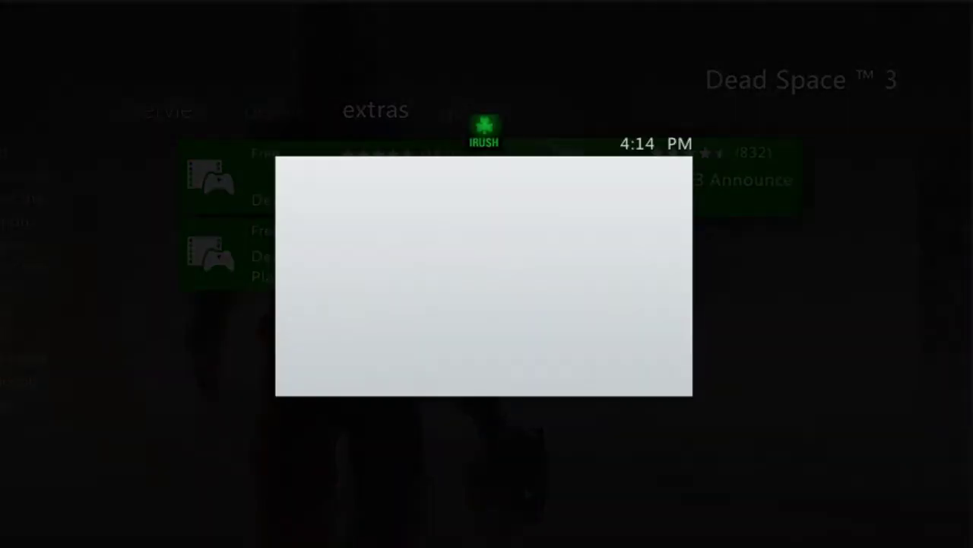
- In the Guide, confirm Dead Space 3 Demo appears under Recent Downloads, then close back to the overview
{"action": "key", "text": "Left"}
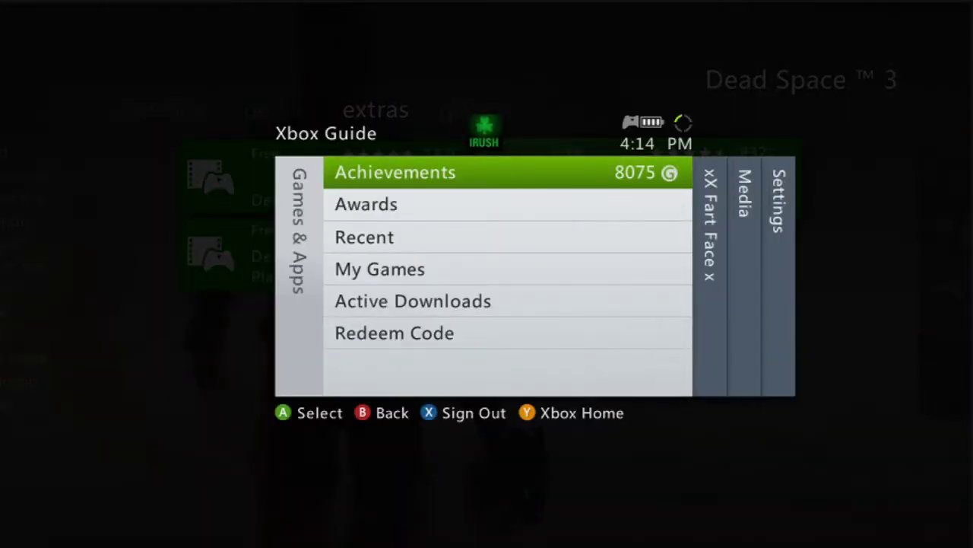
{"action": "key", "text": "Down"}
{"action": "key", "text": "Down"}
{"action": "key", "text": "Return"}
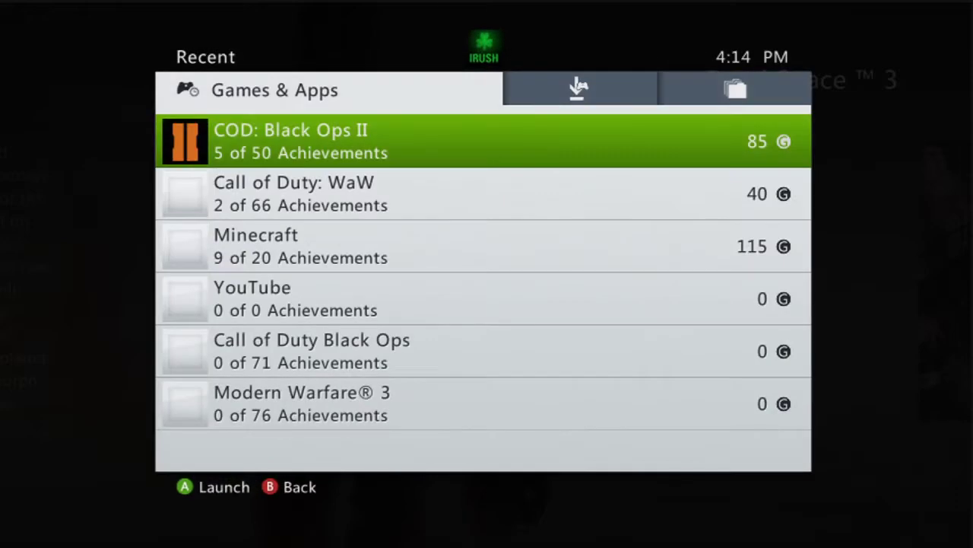
{"action": "key", "text": "Right"}
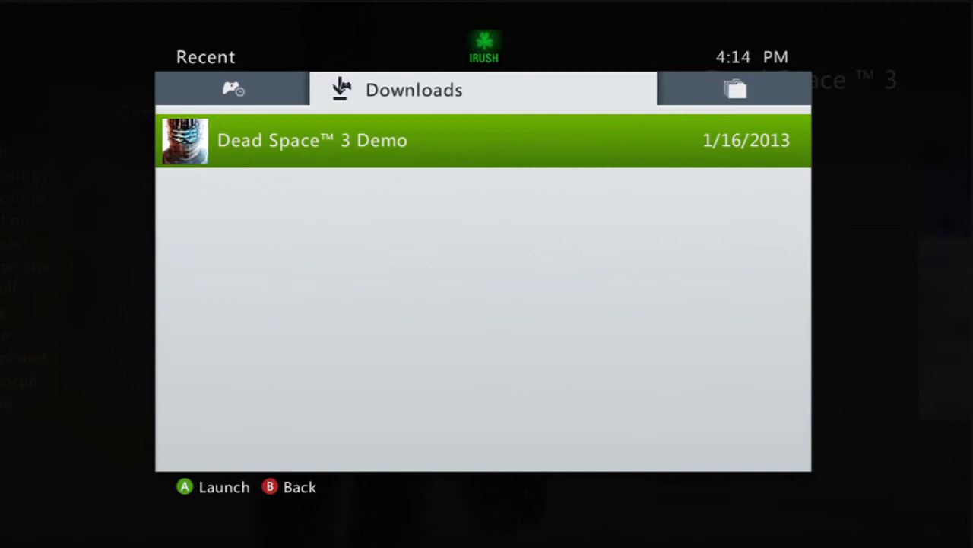
{"action": "key", "text": "Escape"}
{"action": "key", "text": "Left"}
{"action": "key", "text": "Left"}
{"action": "key", "text": "Left"}
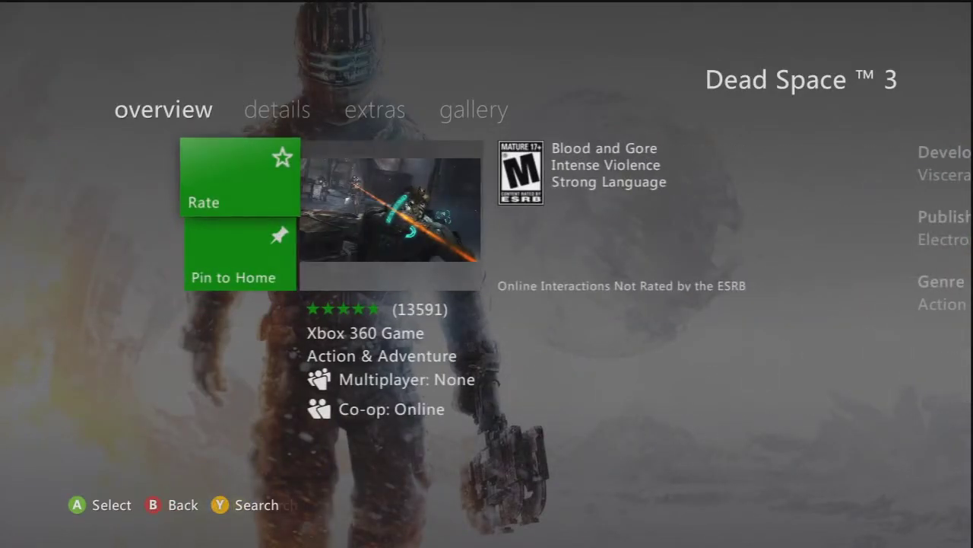
- Step through the Dead Space 3 extras to the E3 Announce Trailer and gallery
{"action": "key", "text": "Right"}
{"action": "key", "text": "Right"}
{"action": "key", "text": "Right"}
{"action": "key", "text": "Right"}
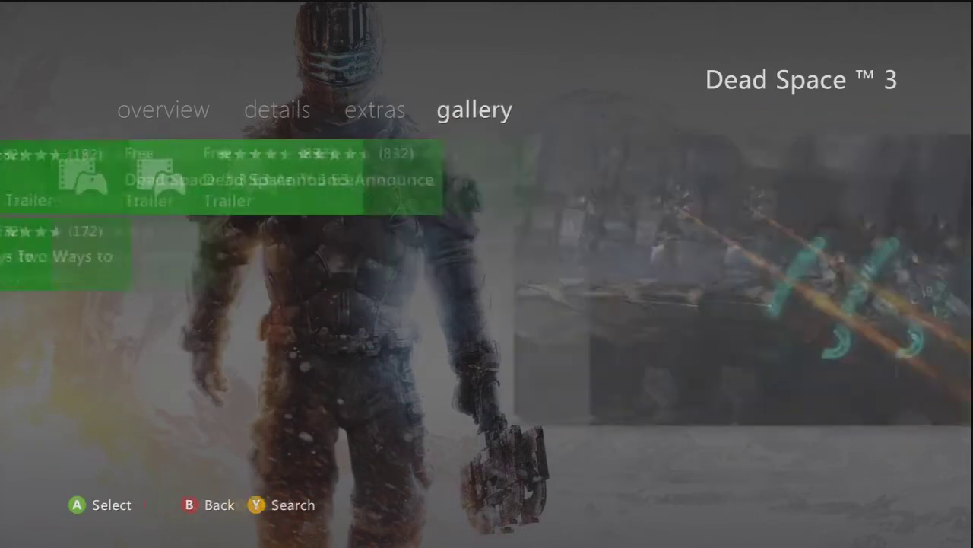
{"action": "key", "text": "Left"}
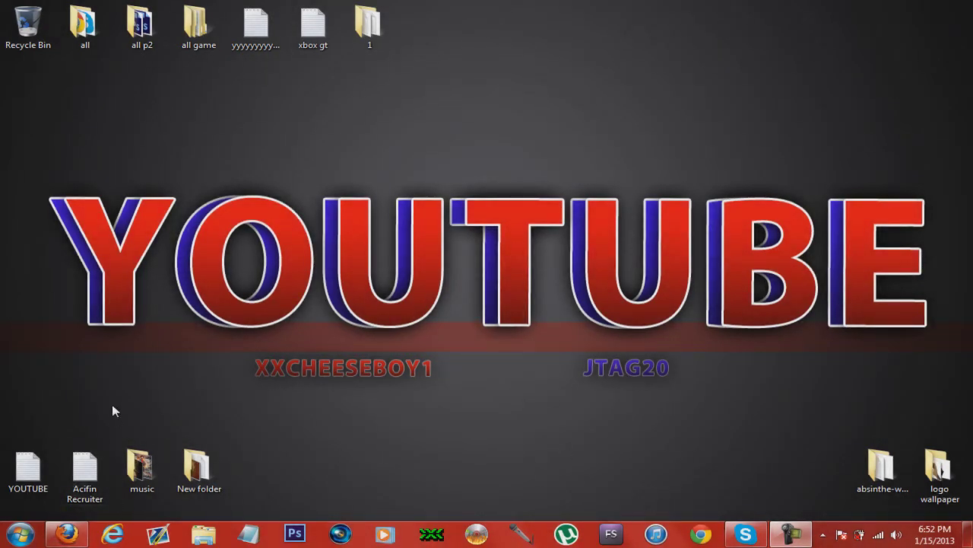
- Download the Dead Space 3 demo torrent in Firefox, open it with µTorrent, and minimize Firefox
{"action": "left_click", "coordinate": [67, 534]}
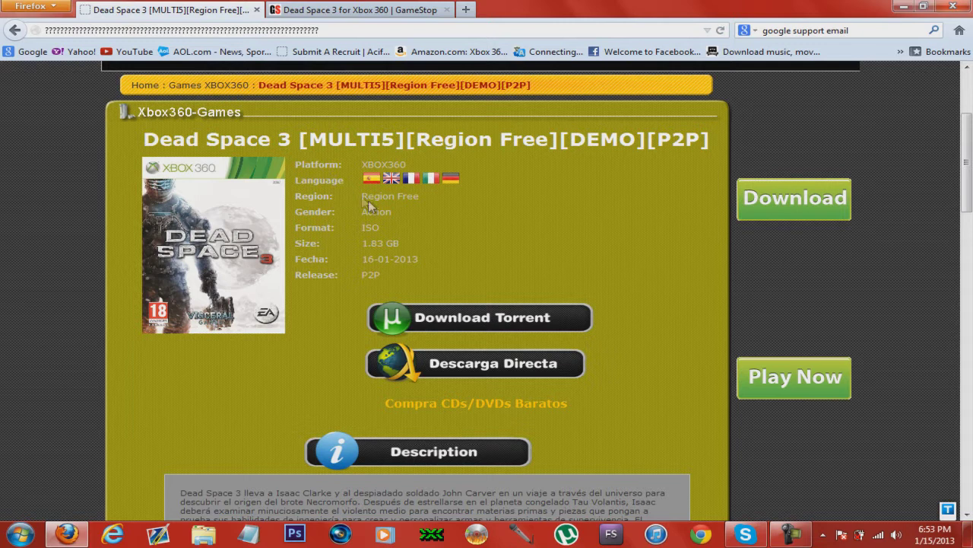
{"action": "left_click", "coordinate": [467, 319]}
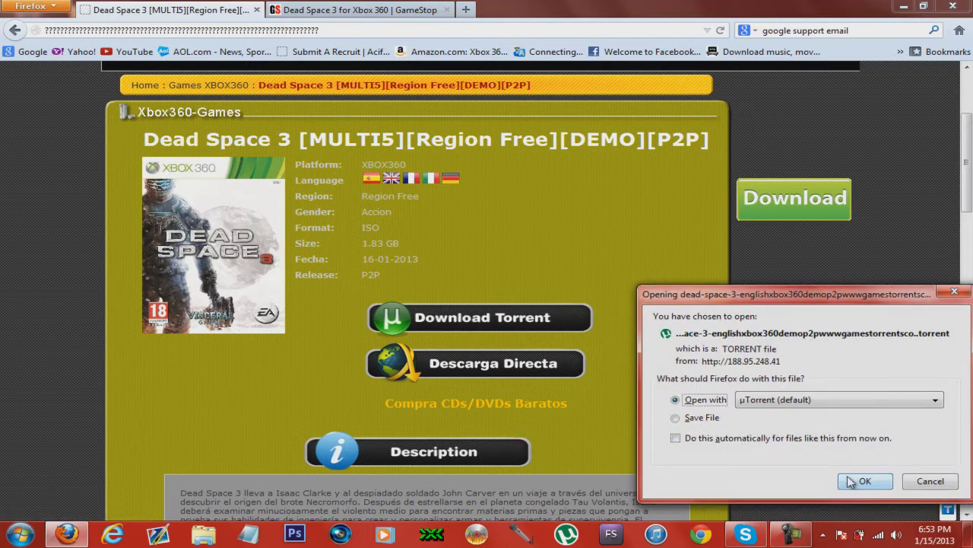
{"action": "left_click", "coordinate": [861, 484]}
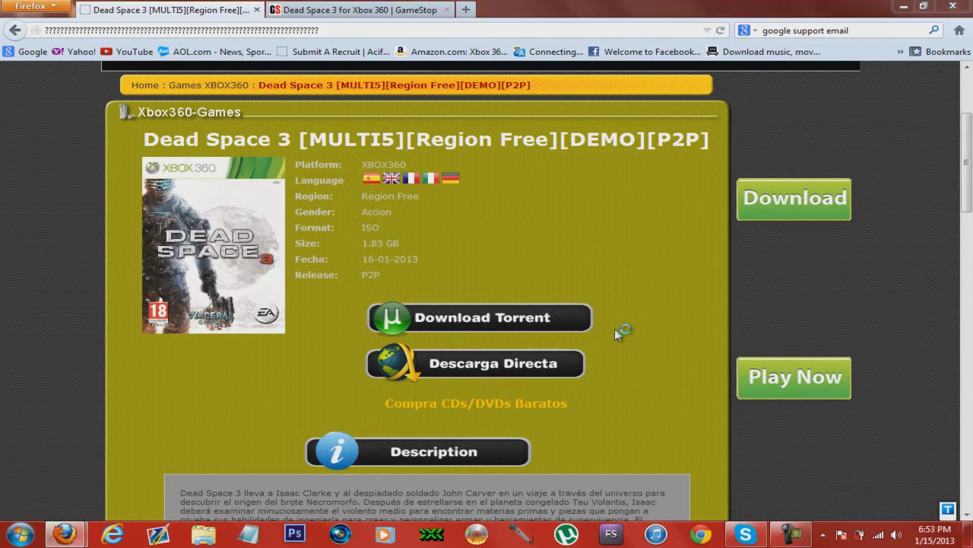
{"action": "left_click", "coordinate": [903, 9]}
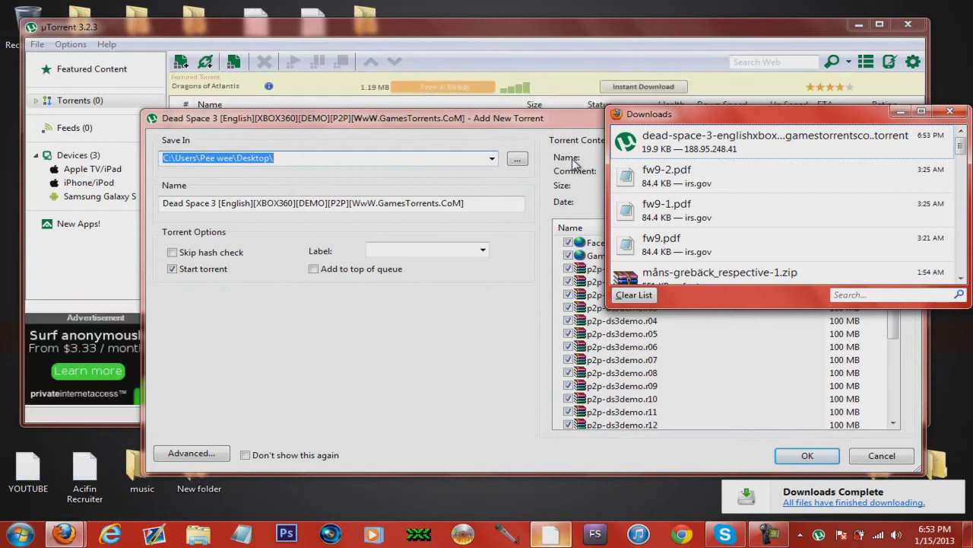
- Close Firefox's Downloads window and untick the Facebook, YouTube, Twitter, UPLOADED and GamesTorrents .url files
{"action": "left_click", "coordinate": [951, 111]}
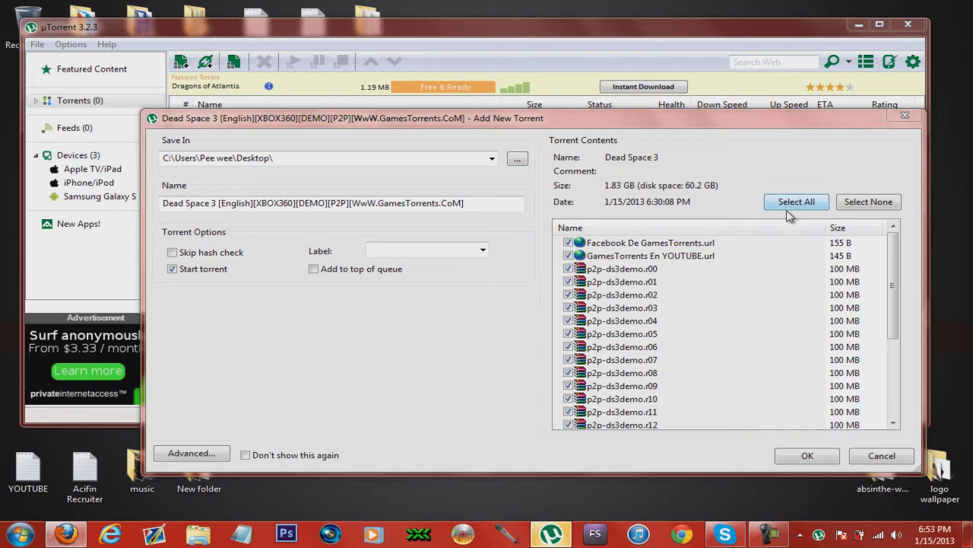
{"action": "left_click", "coordinate": [569, 243]}
{"action": "left_click", "coordinate": [568, 255]}
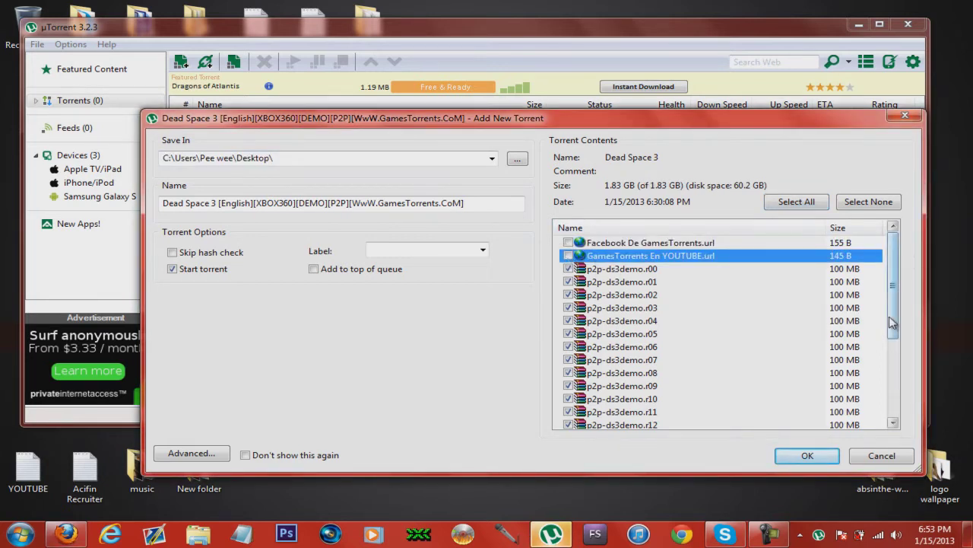
{"action": "left_click_drag", "start_coordinate": [895, 318], "coordinate": [895, 388]}
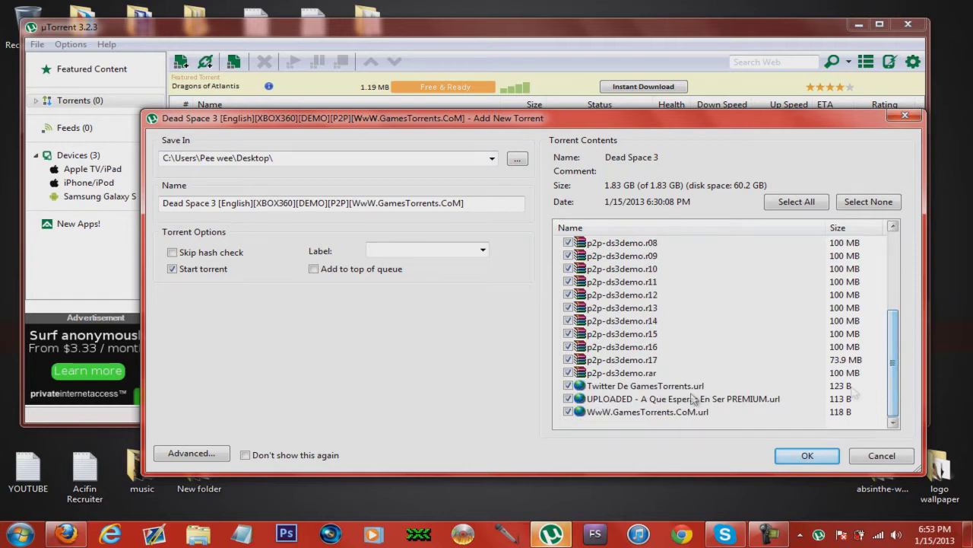
{"action": "left_click", "coordinate": [569, 386]}
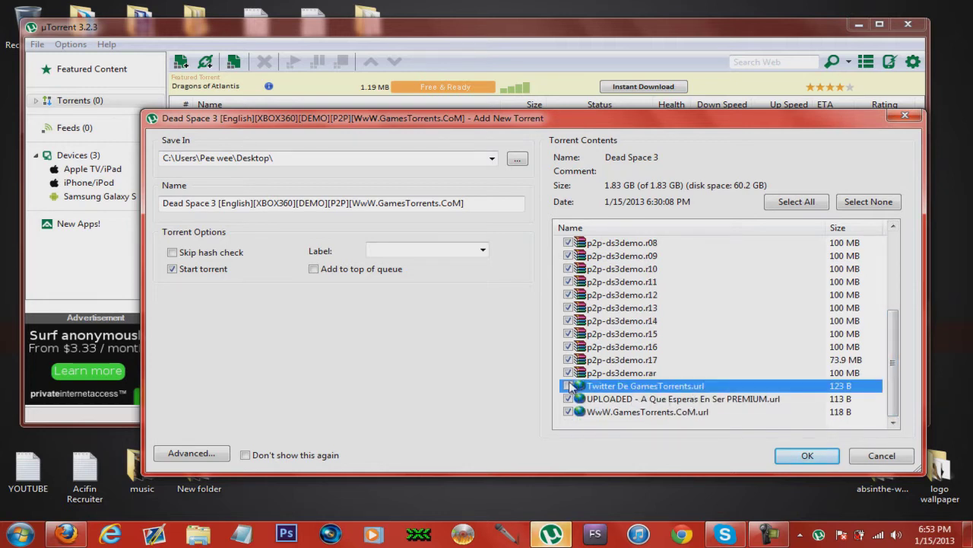
{"action": "left_click", "coordinate": [568, 399]}
{"action": "left_click", "coordinate": [568, 411]}
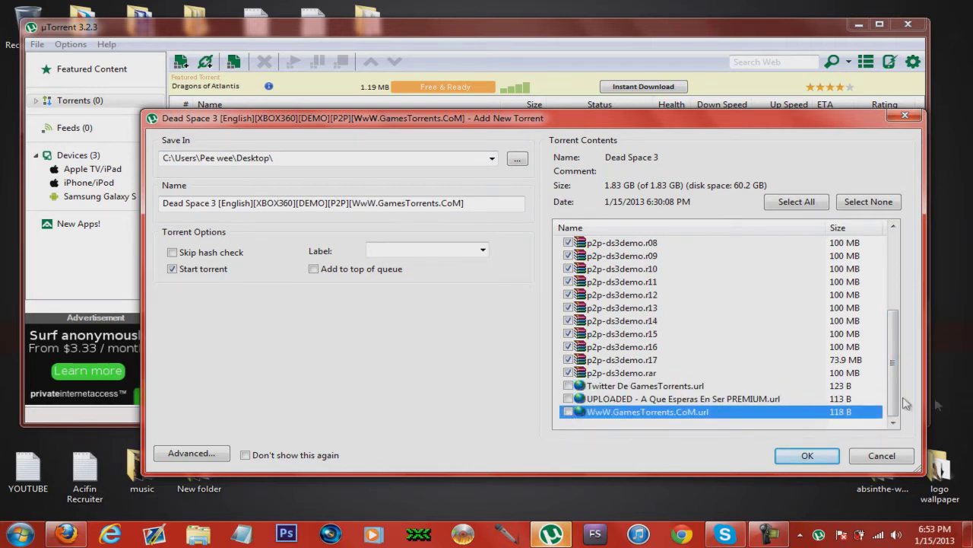
{"action": "left_click_drag", "start_coordinate": [896, 406], "coordinate": [895, 328]}
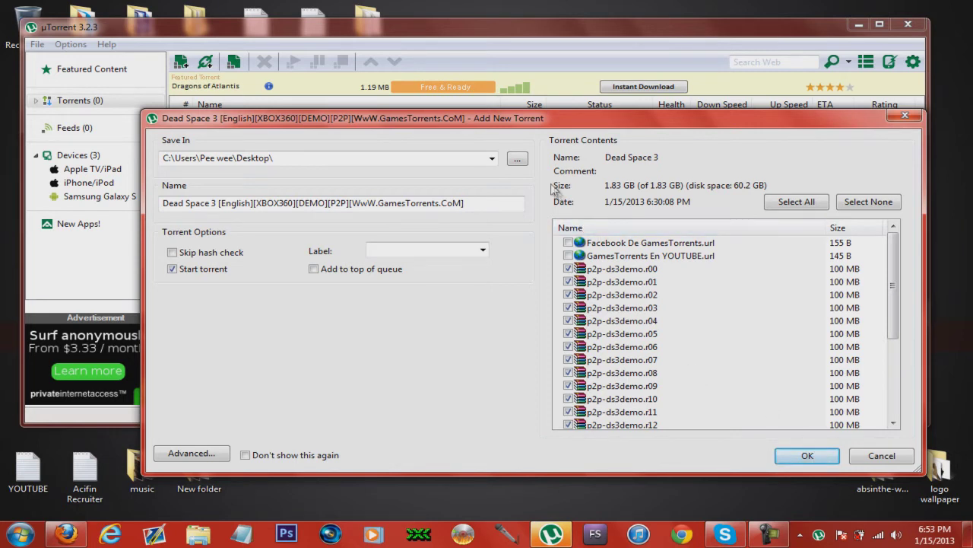
- Set the save folder to 'all game' and confirm the torrent to start downloading
{"action": "left_click", "coordinate": [517, 161]}
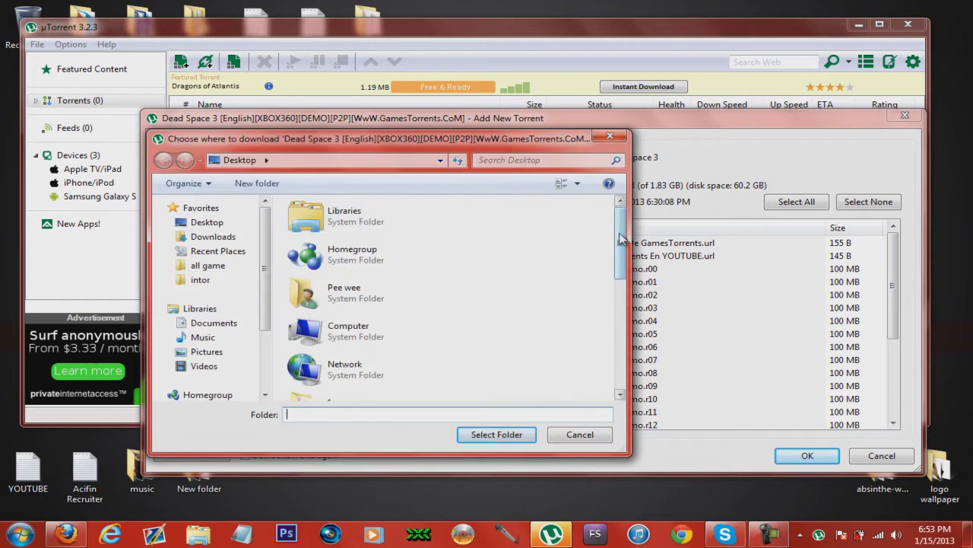
{"action": "left_click_drag", "start_coordinate": [621, 238], "coordinate": [622, 310]}
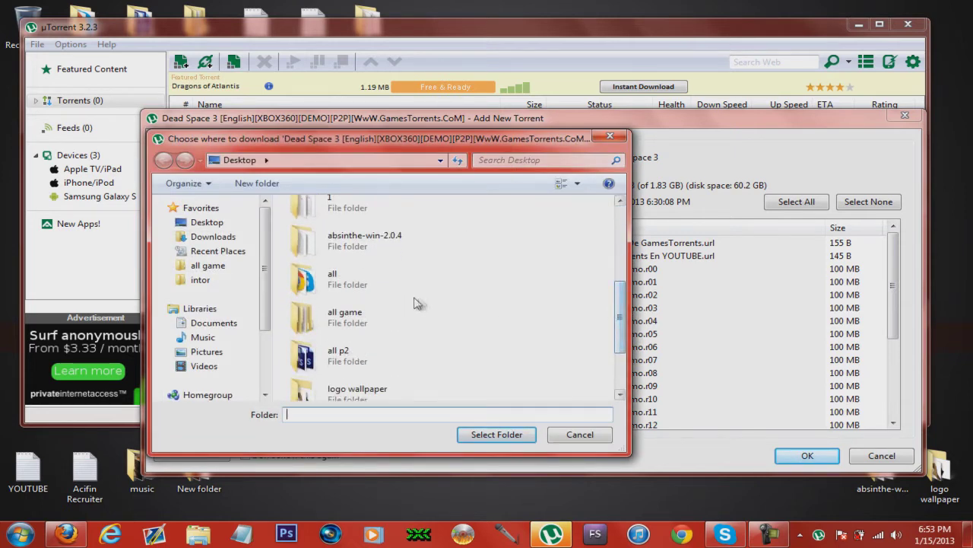
{"action": "double_click", "coordinate": [355, 318]}
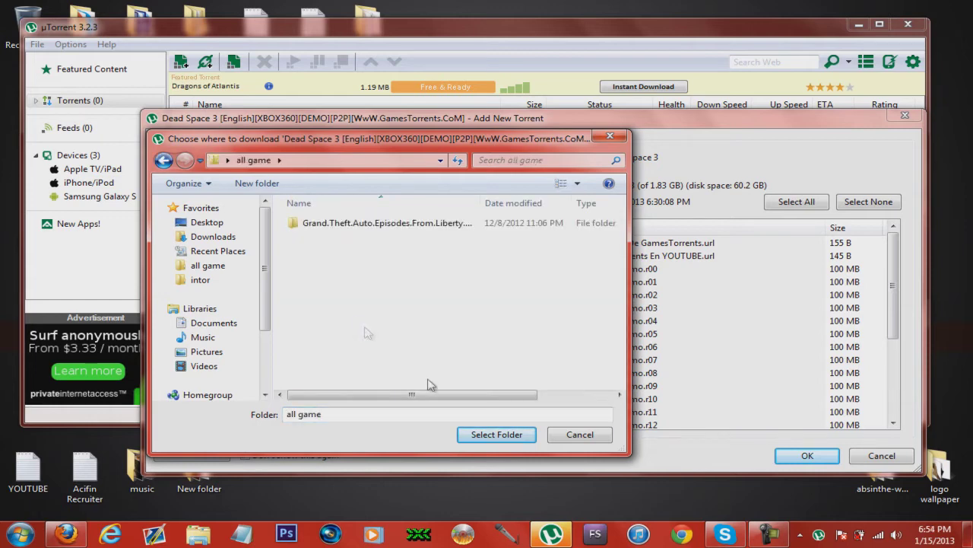
{"action": "left_click", "coordinate": [493, 437]}
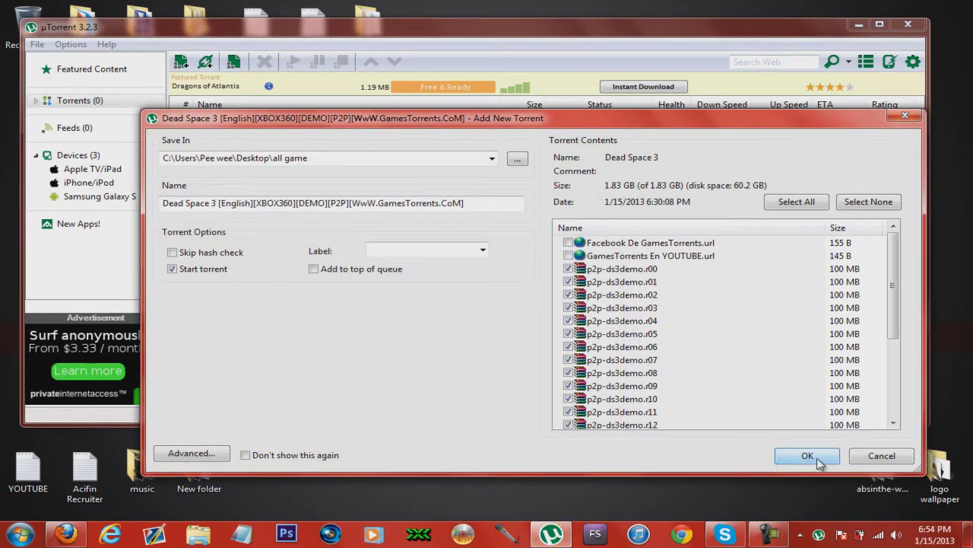
{"action": "left_click", "coordinate": [808, 456]}
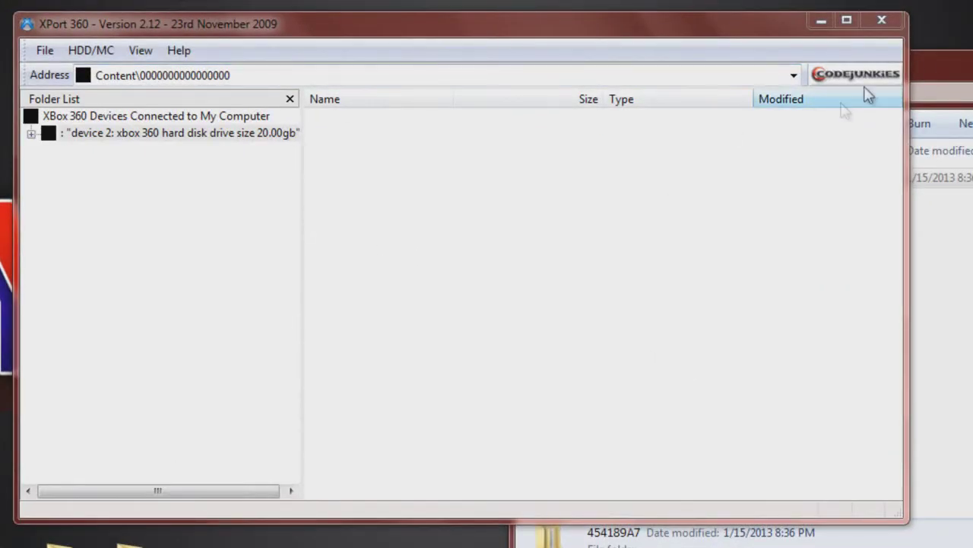
{"action": "left_click", "coordinate": [932, 66]}
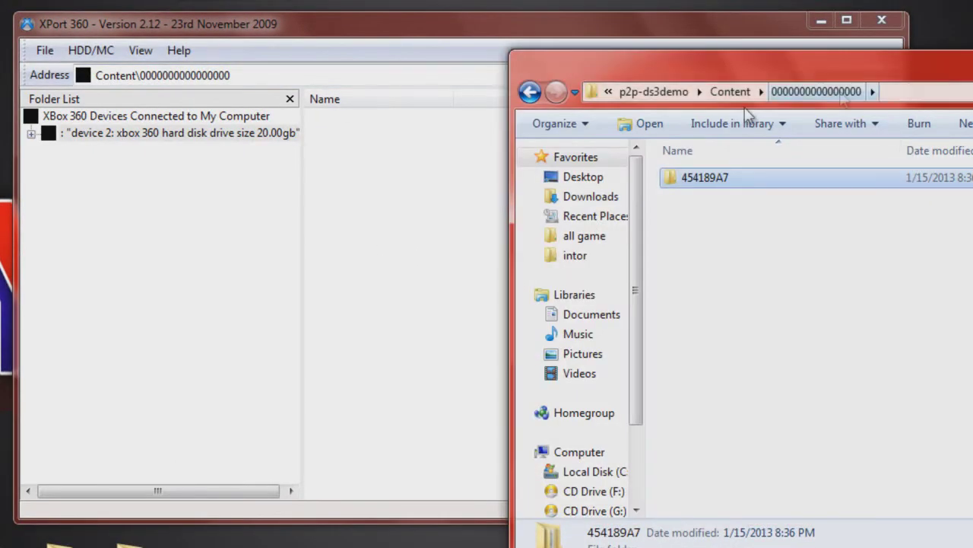
{"action": "left_click", "coordinate": [632, 94]}
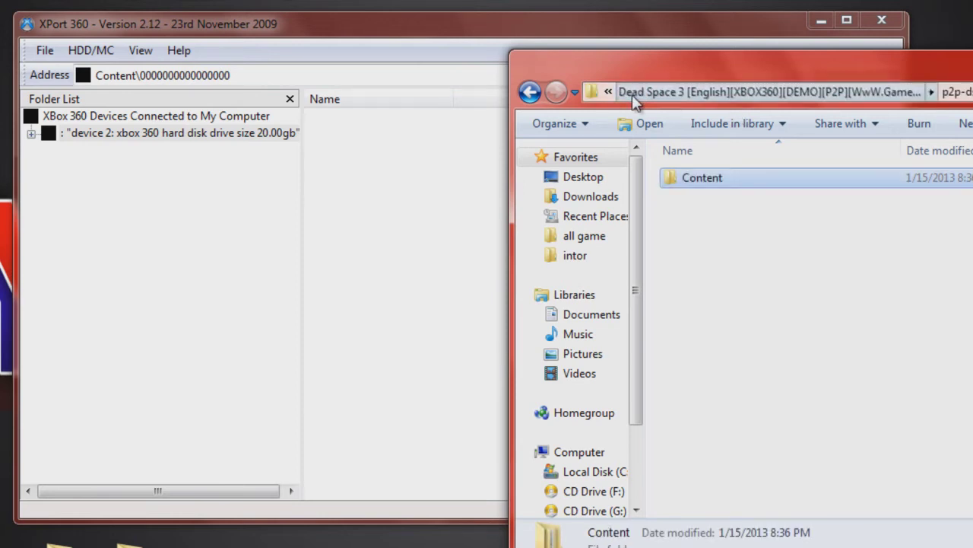
{"action": "left_click", "coordinate": [632, 94]}
{"action": "double_click", "coordinate": [743, 182]}
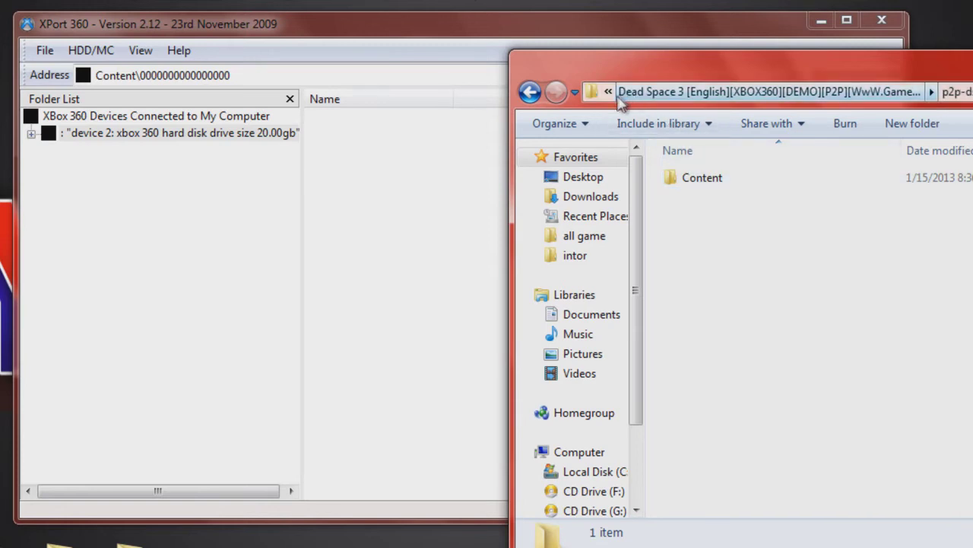
{"action": "double_click", "coordinate": [713, 185]}
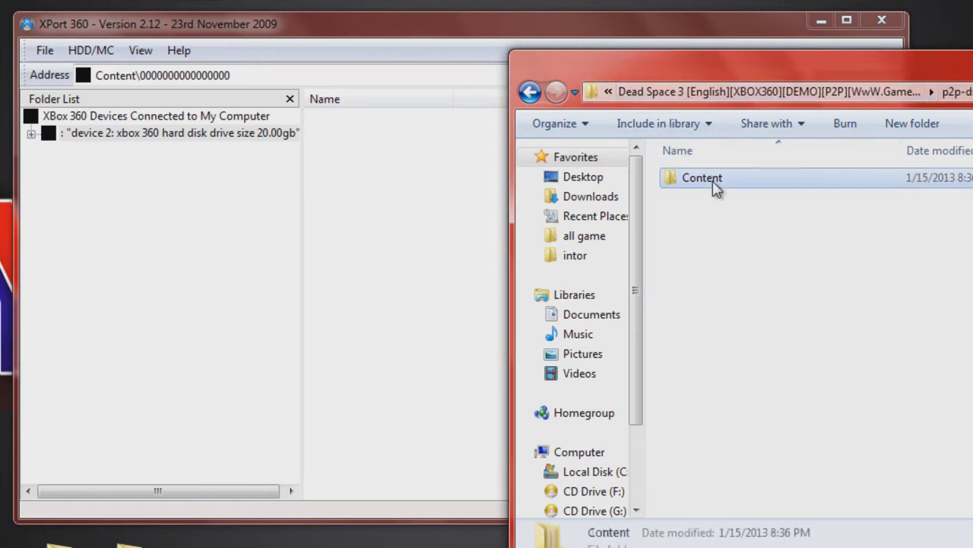
{"action": "double_click", "coordinate": [713, 186]}
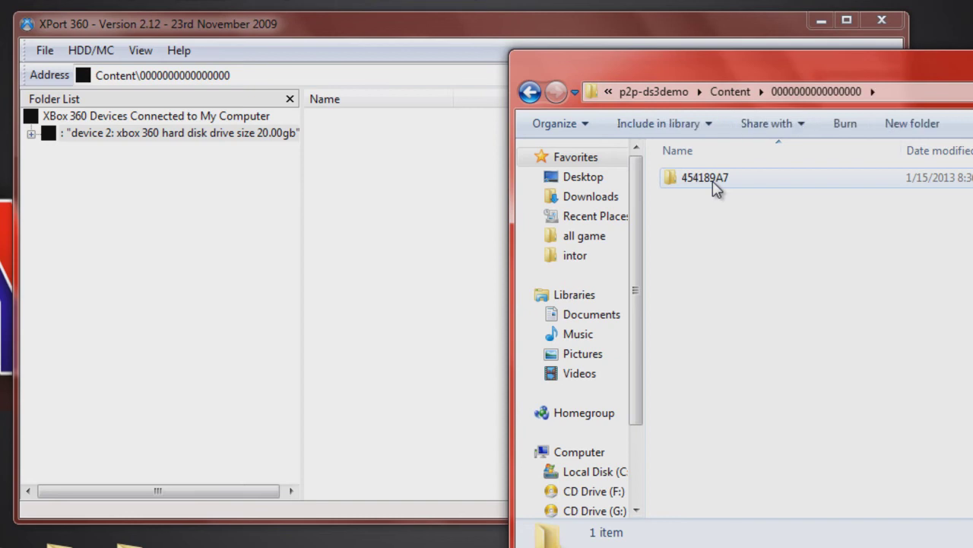
{"action": "left_click", "coordinate": [31, 133]}
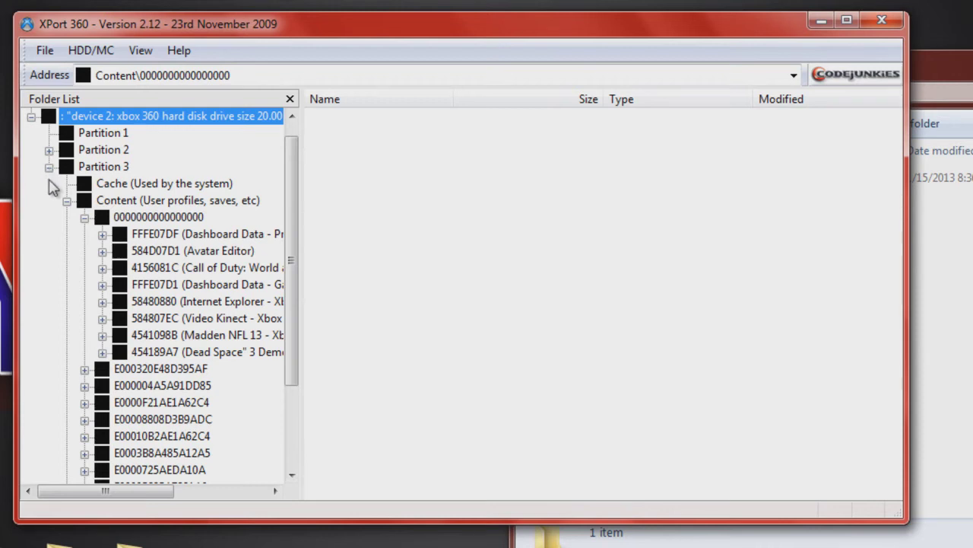
{"action": "left_click", "coordinate": [49, 168]}
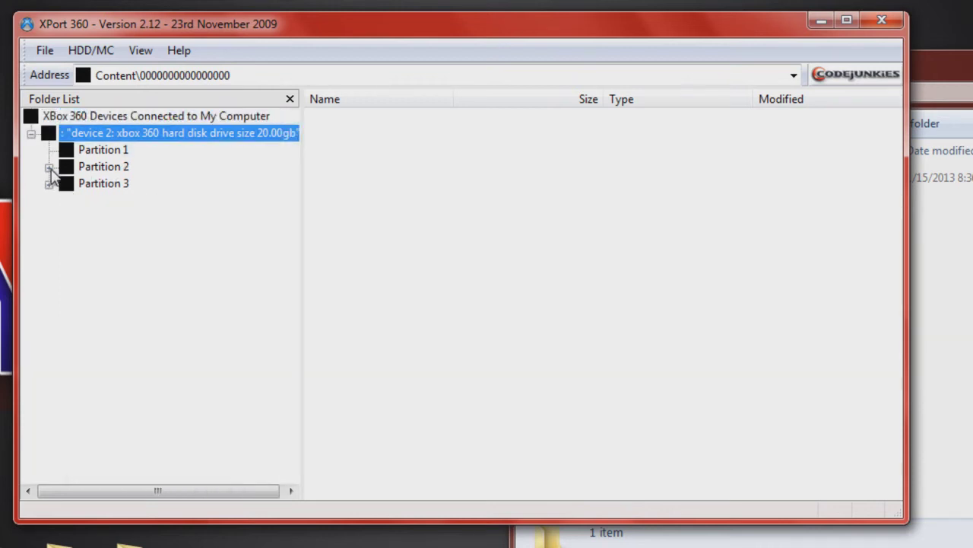
{"action": "left_click", "coordinate": [50, 185]}
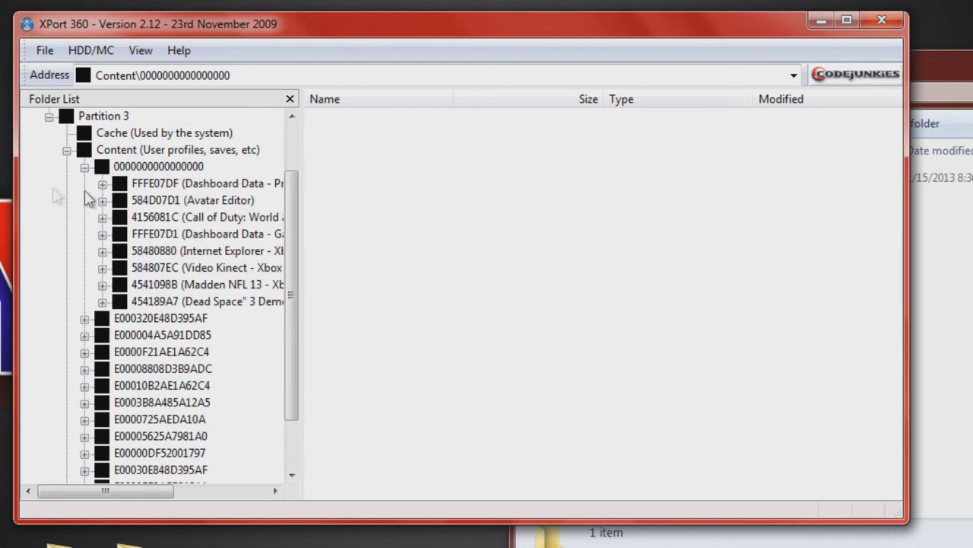
{"action": "left_click", "coordinate": [84, 169]}
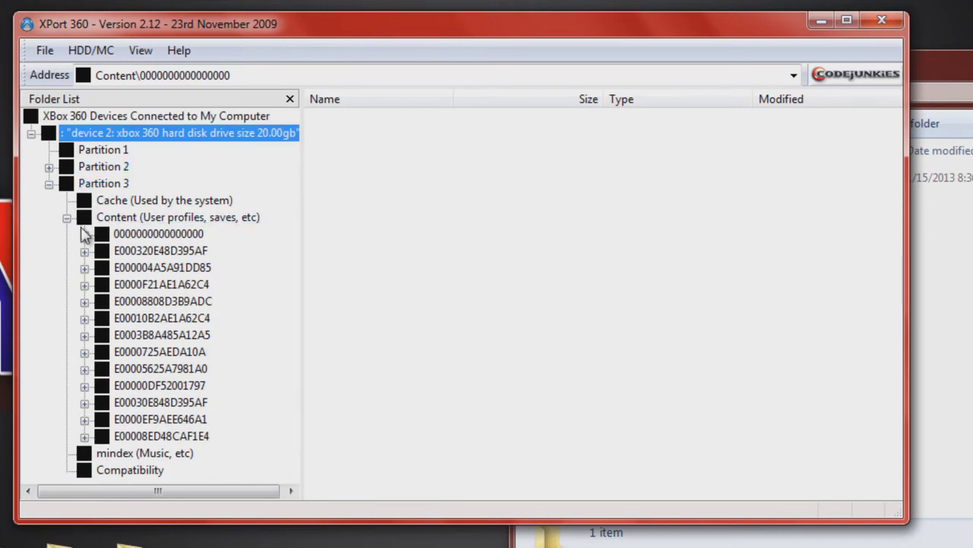
{"action": "left_click", "coordinate": [84, 234]}
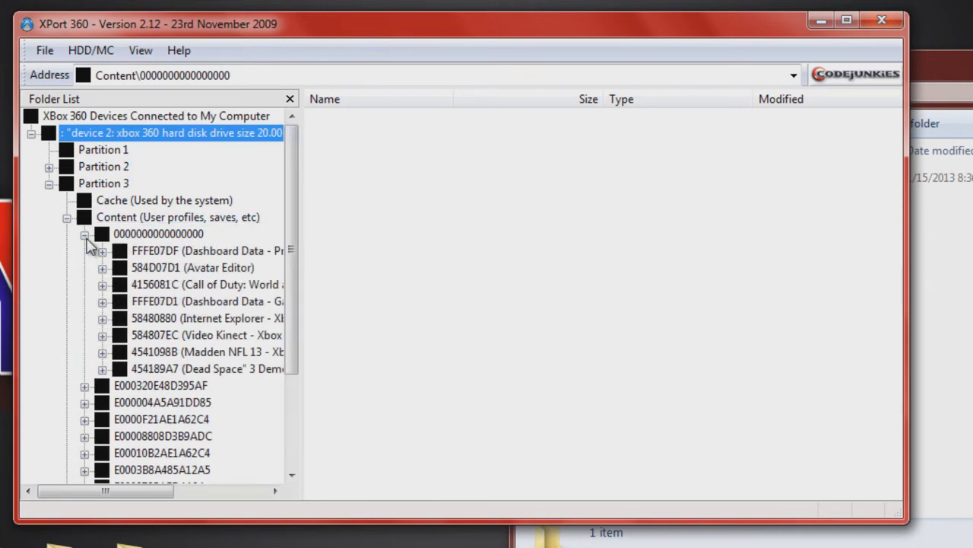
{"action": "left_click", "coordinate": [189, 235]}
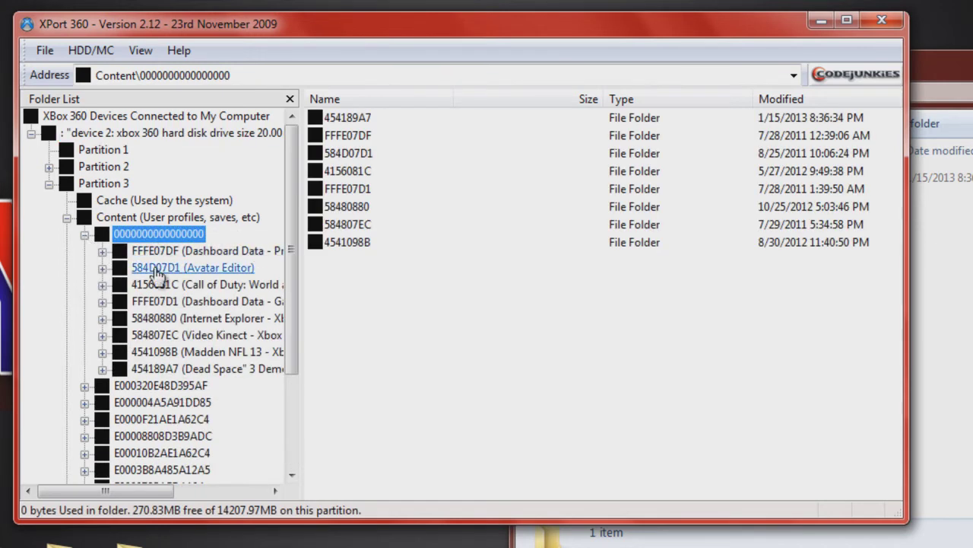
{"action": "left_click", "coordinate": [935, 73]}
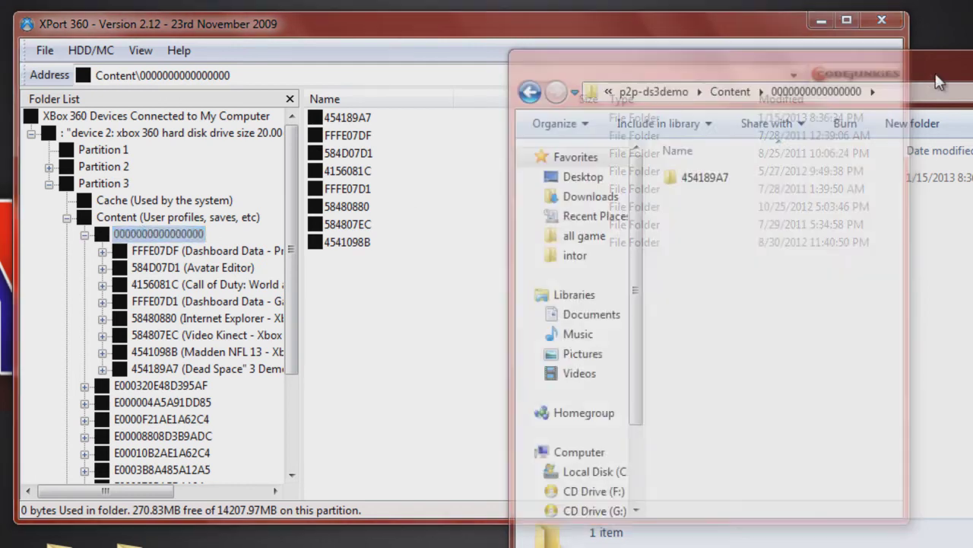
{"action": "left_click", "coordinate": [726, 189]}
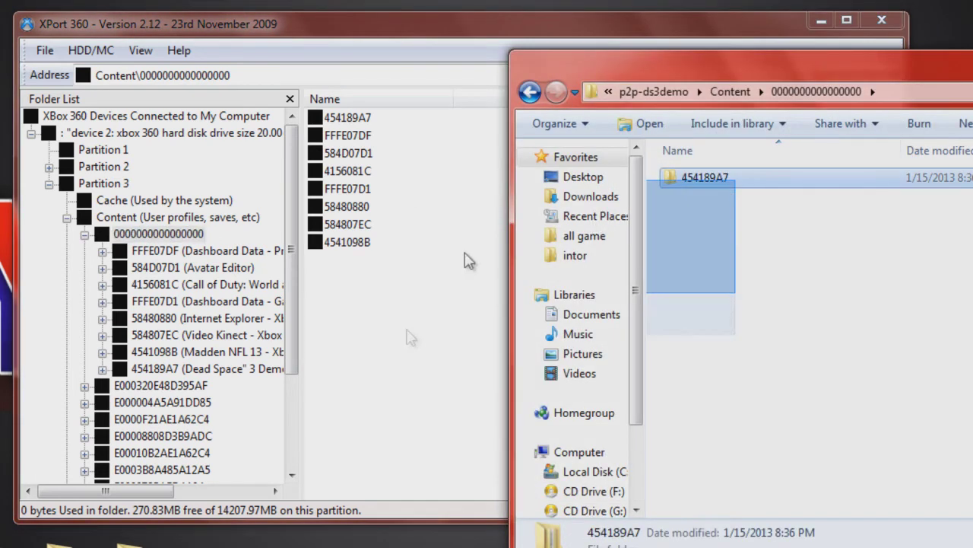
{"action": "left_click_drag", "start_coordinate": [700, 187], "coordinate": [452, 296]}
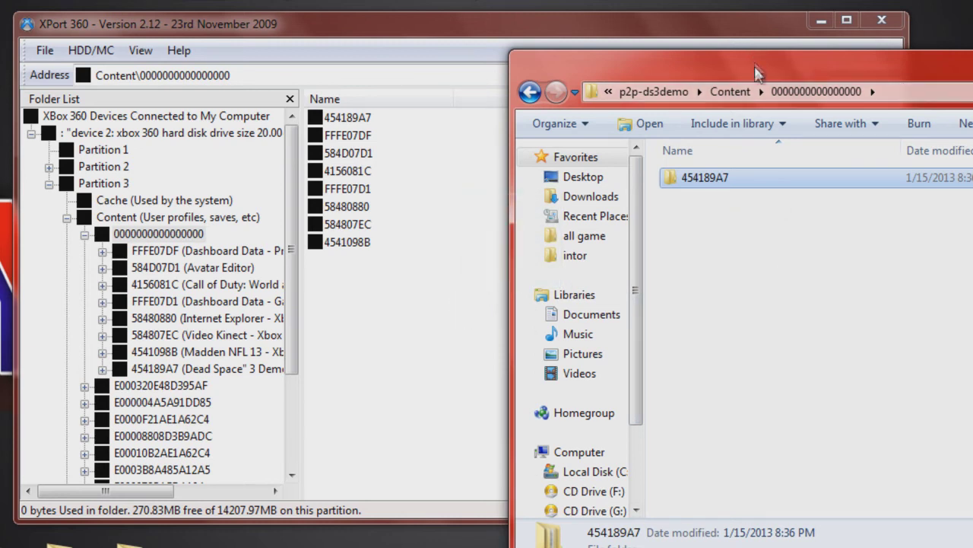
{"action": "mouse_move", "coordinate": [689, 71]}
{"action": "left_mouse_down"}
{"action": "mouse_move", "coordinate": [637, 74]}
{"action": "mouse_move", "coordinate": [693, 73]}
{"action": "left_mouse_up"}
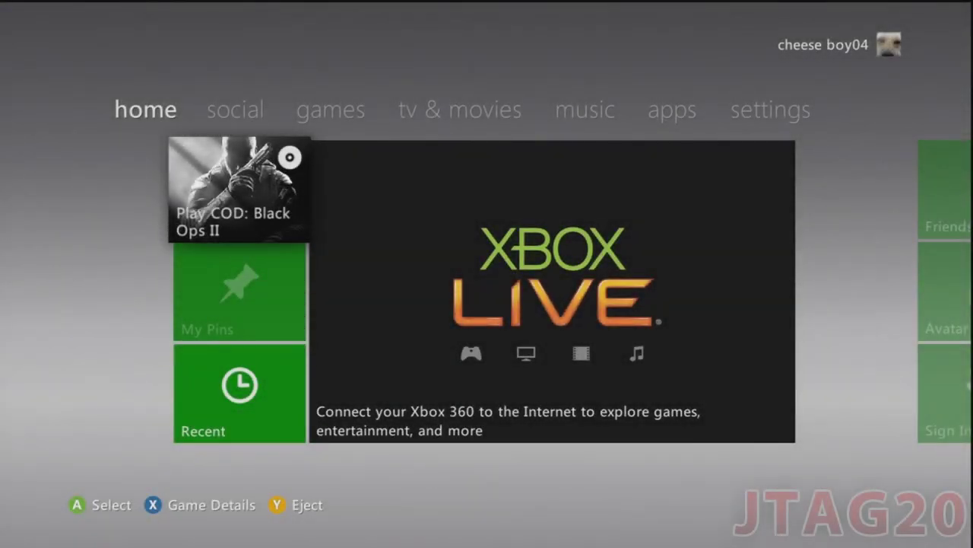
{"action": "key", "text": "Home"}
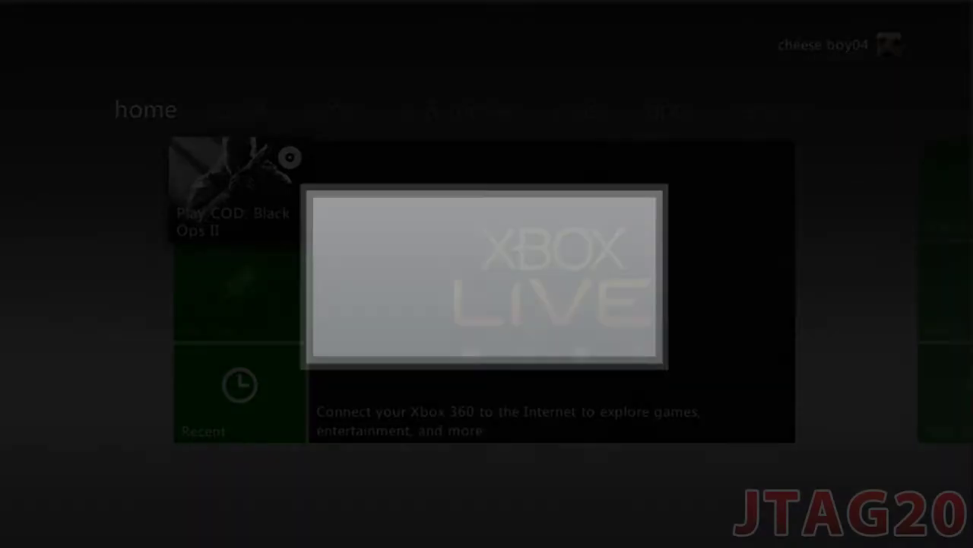
{"action": "key", "text": "Left"}
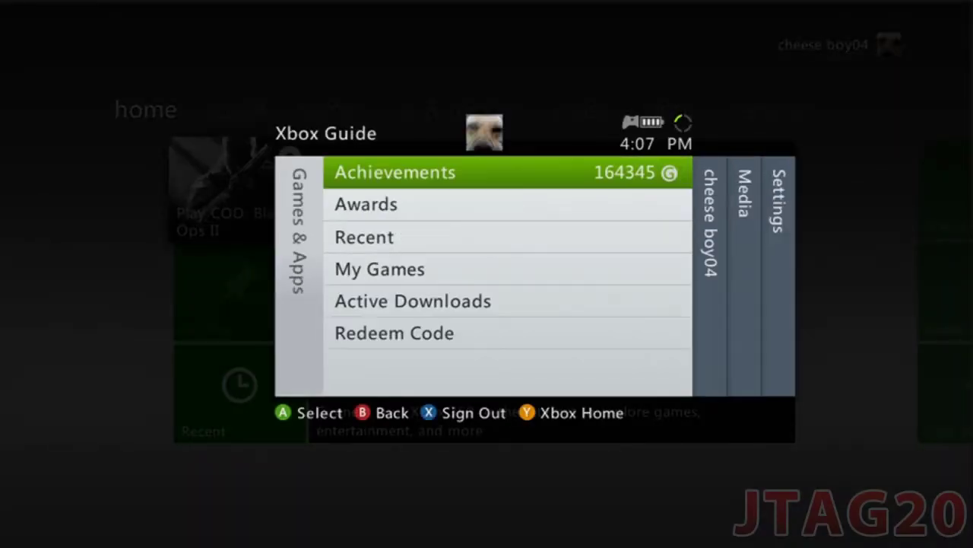
{"action": "key", "text": "Down"}
{"action": "key", "text": "Down"}
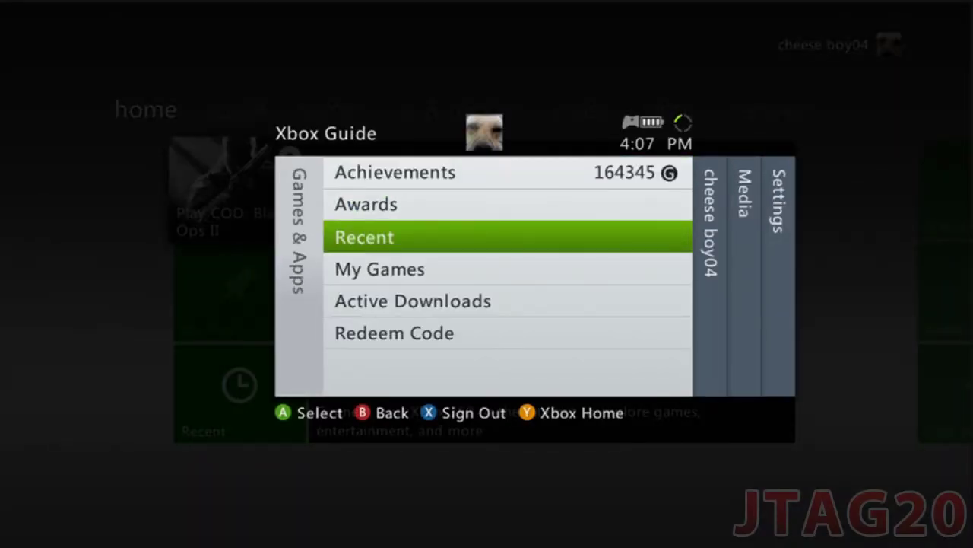
{"action": "key", "text": "Return"}
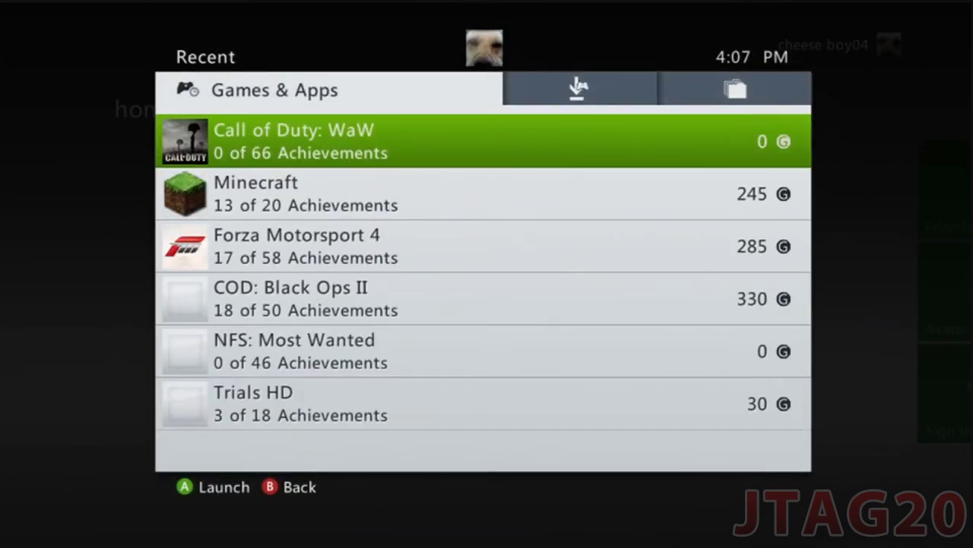
{"action": "key", "text": "Right"}
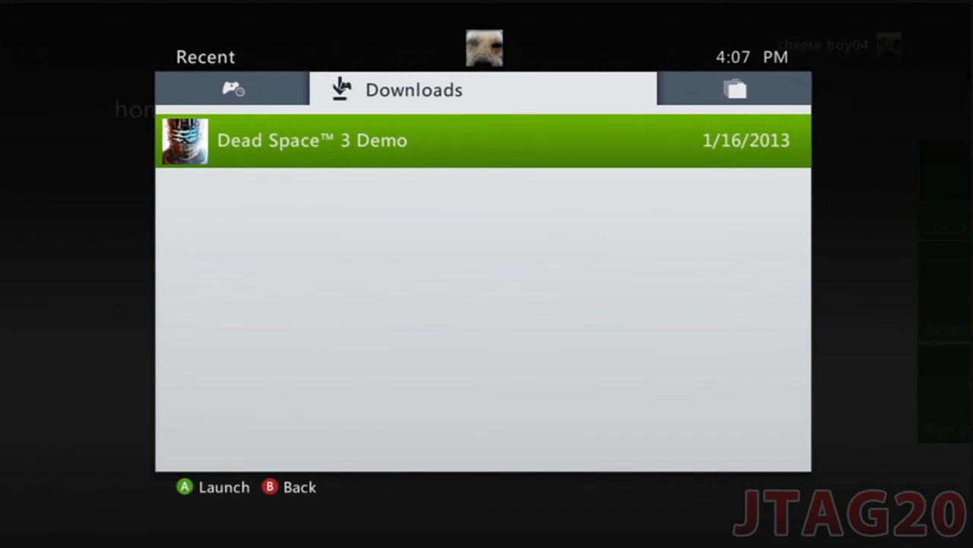
- Close the Guide, open Recent, and browse the list back to the Dead Space 3 Demo entry
{"action": "key", "text": "Escape"}
{"action": "key", "text": "Escape"}
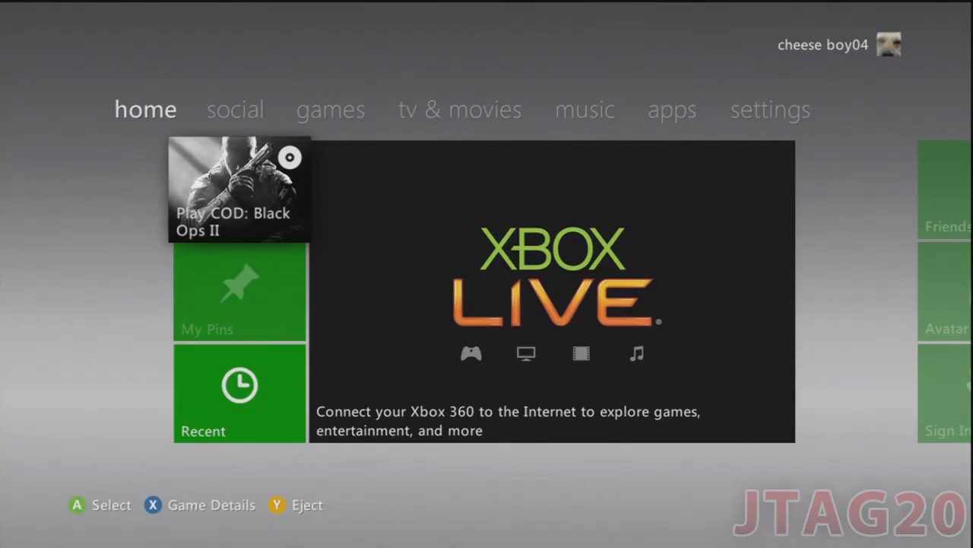
{"action": "key", "text": "Return"}
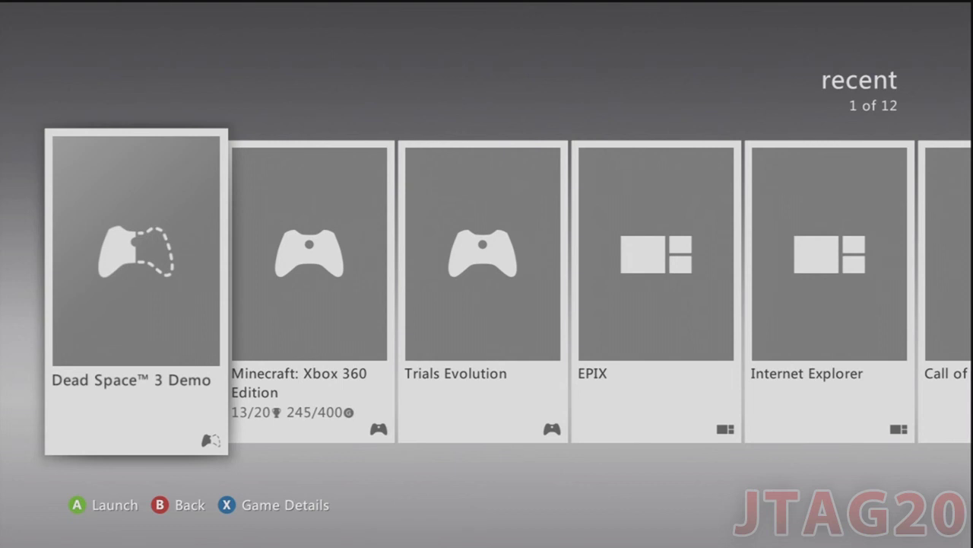
{"action": "key", "text": "Right"}
{"action": "key", "text": "Left"}
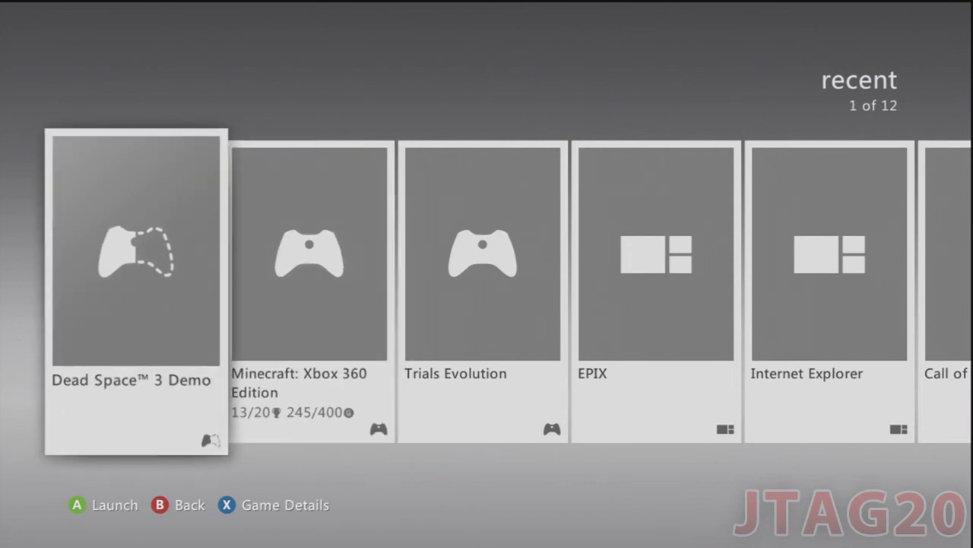